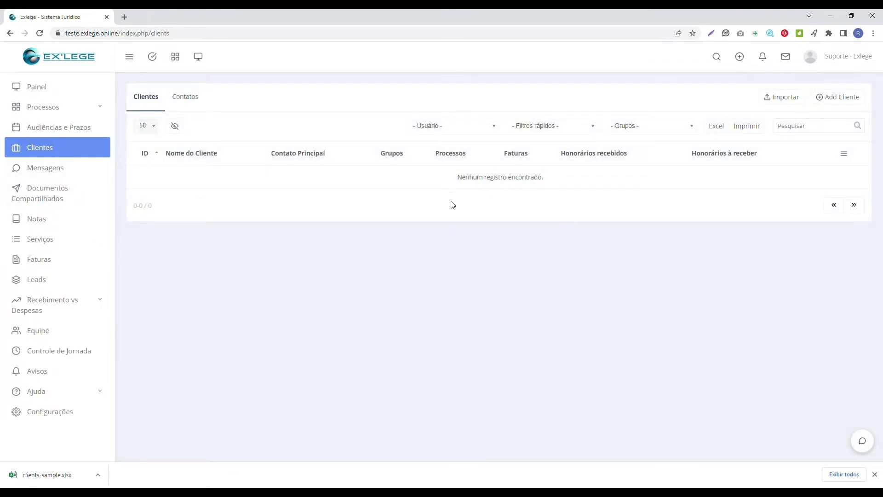
Sort the clients list by name and check the user, quick and group filters without applying any.
{"action": "left_click", "coordinate": [205, 159]}
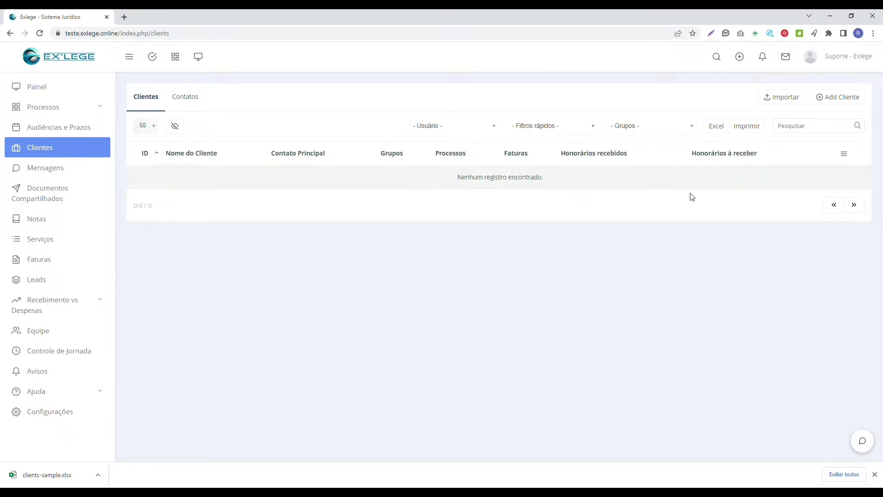
{"action": "left_click", "coordinate": [494, 132]}
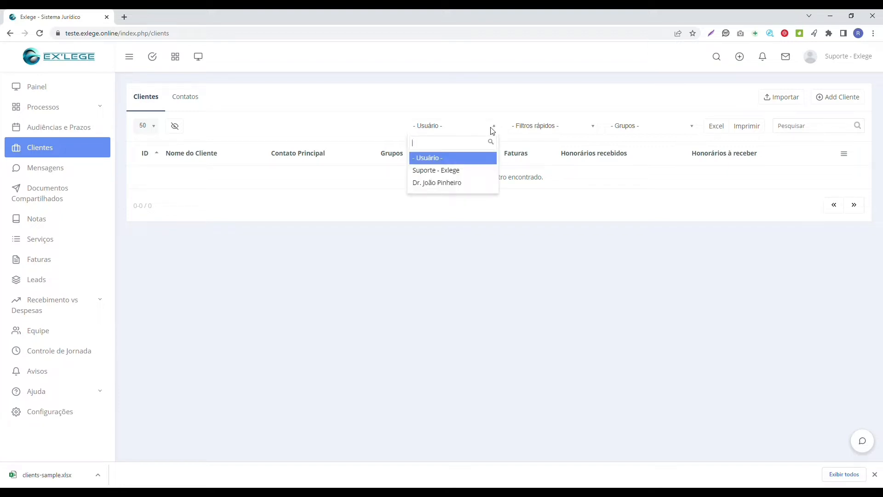
{"action": "left_click", "coordinate": [493, 131]}
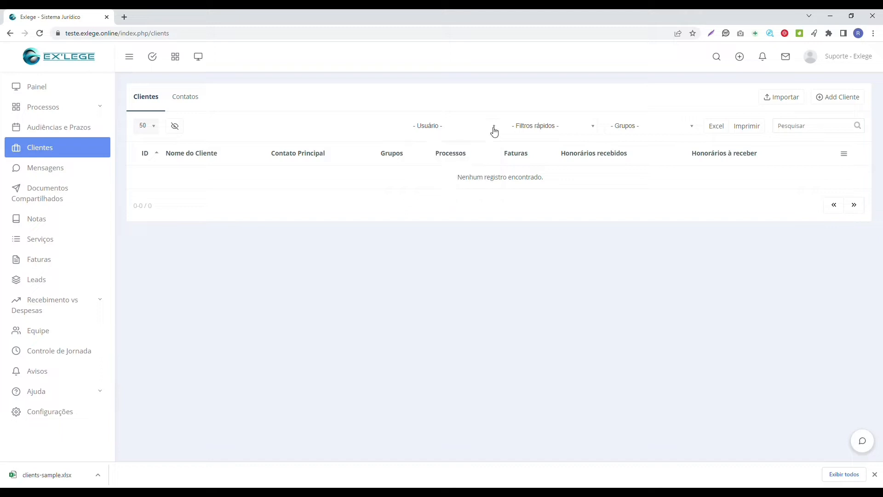
{"action": "left_click", "coordinate": [546, 133]}
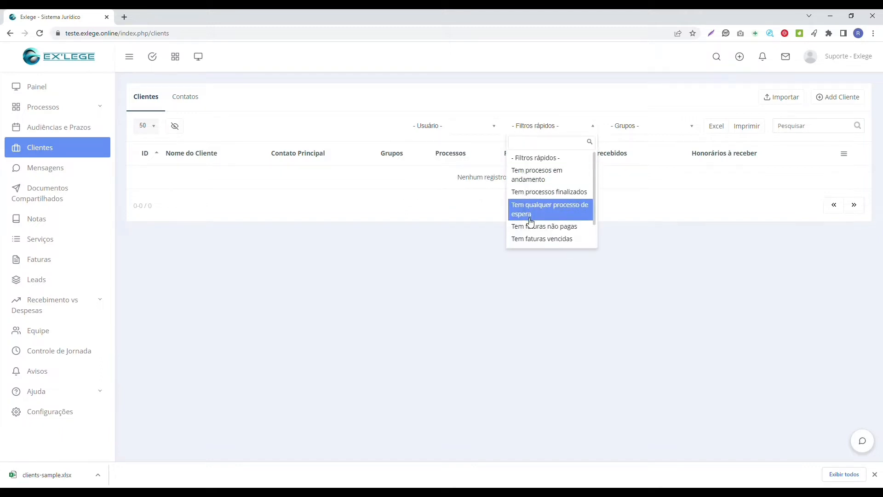
{"action": "left_click", "coordinate": [633, 128]}
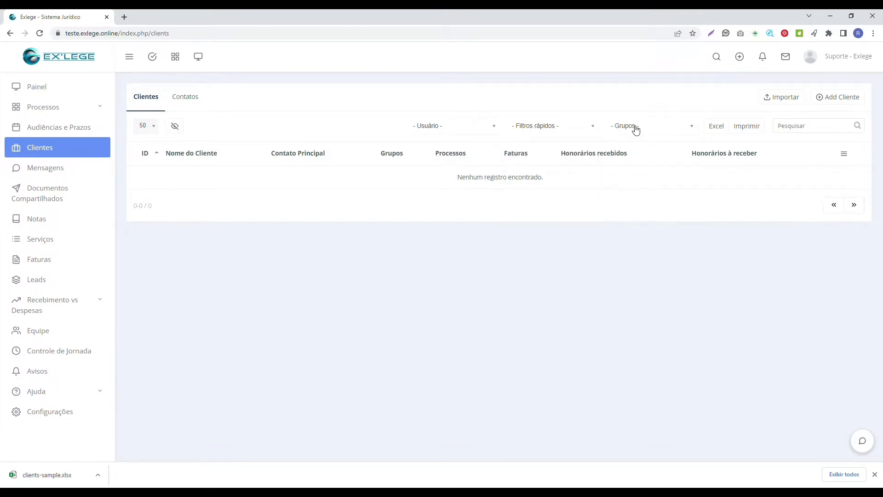
{"action": "left_click", "coordinate": [634, 129]}
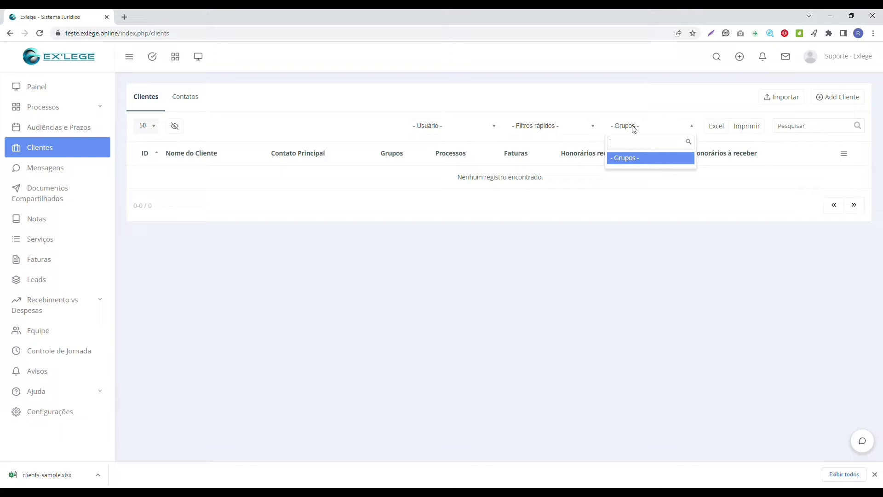
{"action": "left_click", "coordinate": [635, 130]}
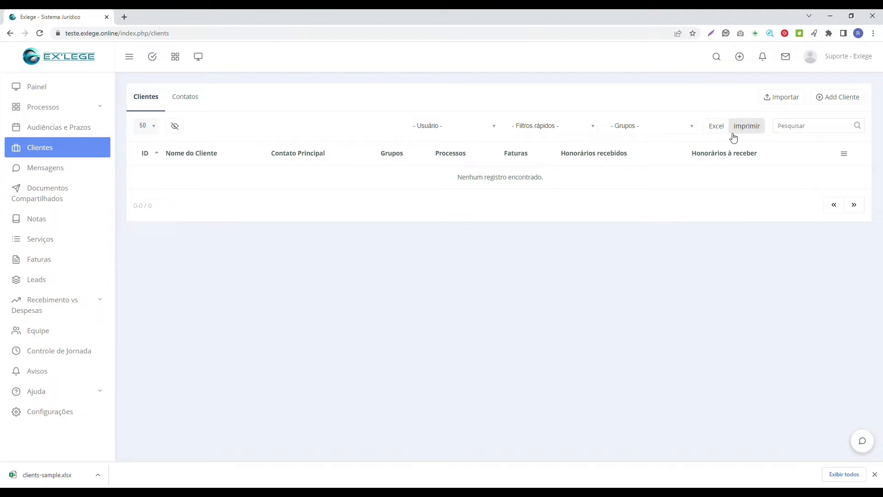
Start a new client with the client's name, assigned to the other staff user.
{"action": "left_click", "coordinate": [856, 106]}
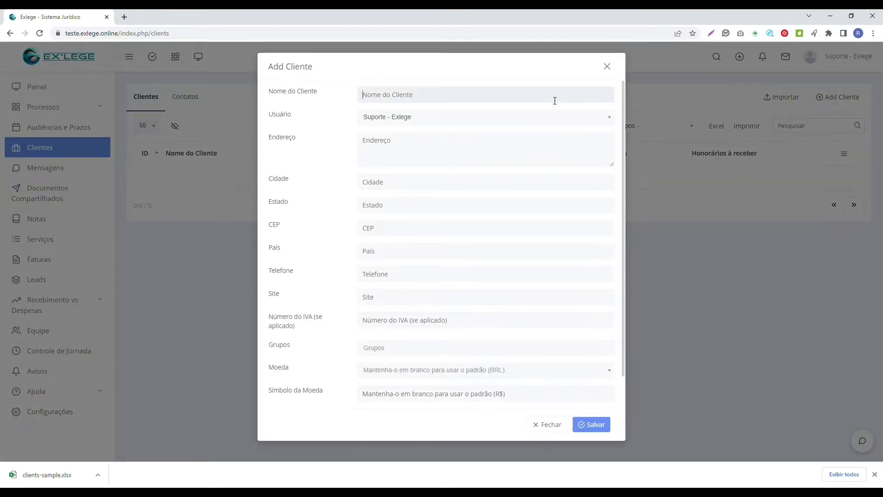
{"action": "type", "text": "Paulo"}
{"action": "left_click", "coordinate": [463, 121]}
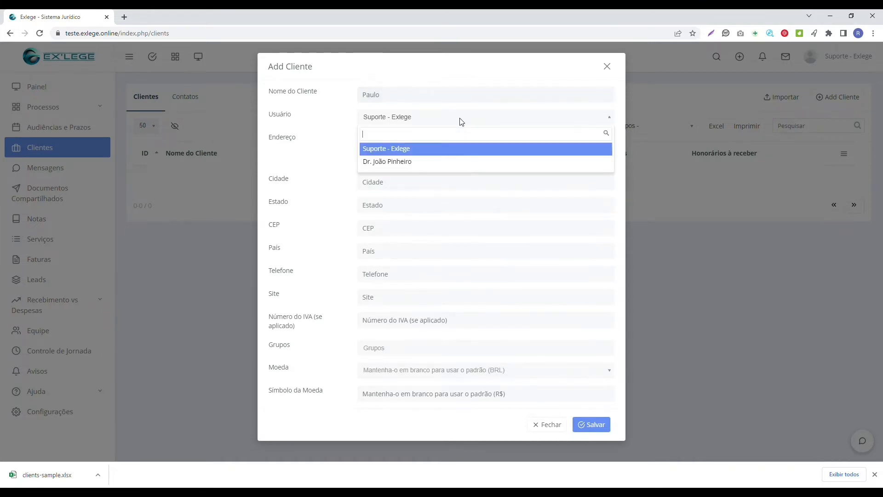
{"action": "left_click", "coordinate": [460, 161]}
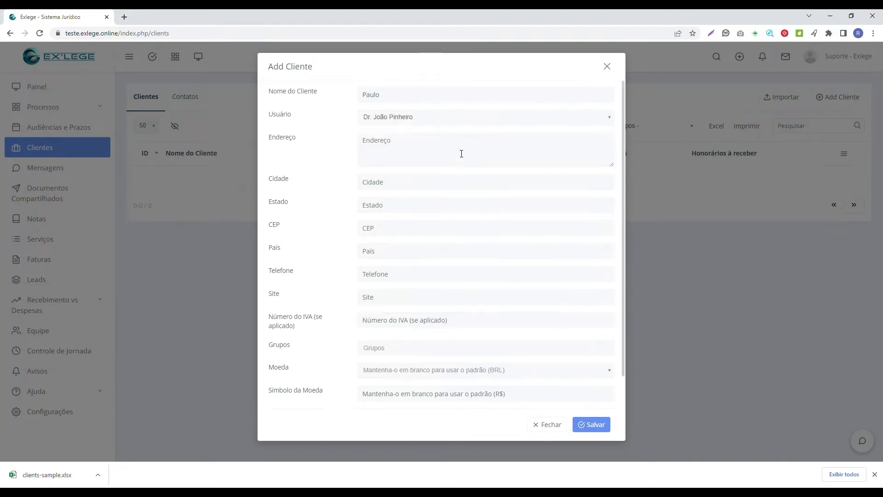
Fill in Teste as the client's address, city, state and CEP.
{"action": "left_click", "coordinate": [452, 150]}
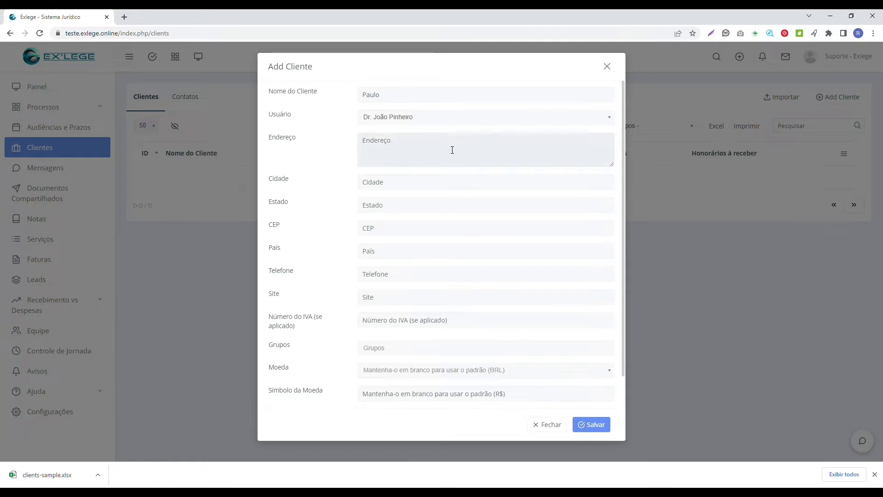
{"action": "type", "text": "Teste"}
{"action": "key", "text": "ctrl+a"}
{"action": "key", "text": "ctrl+c"}
{"action": "left_click", "coordinate": [437, 189]}
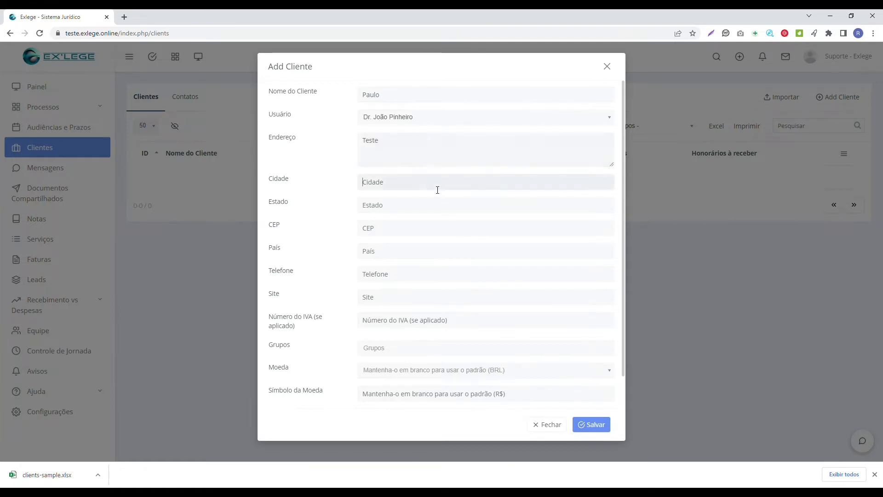
{"action": "key", "text": "ctrl+v"}
{"action": "left_click", "coordinate": [422, 205]}
{"action": "key", "text": "ctrl+v"}
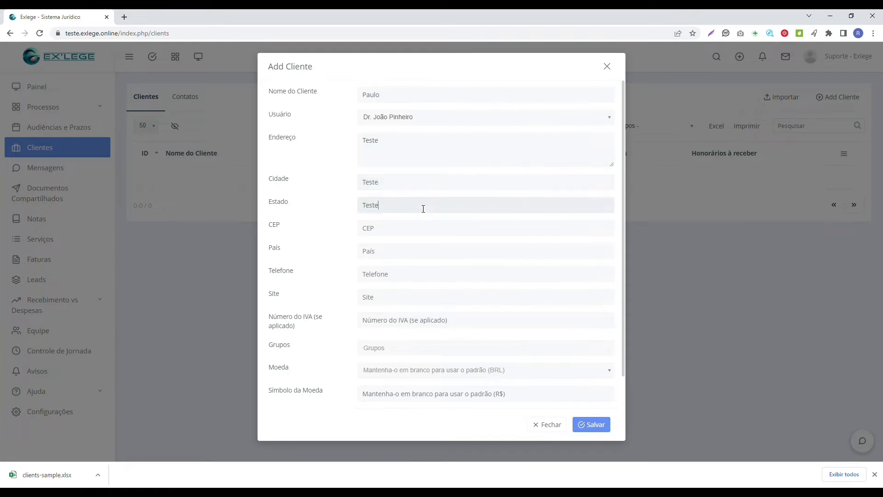
{"action": "left_click", "coordinate": [424, 235]}
{"action": "key", "text": "ctrl+v"}
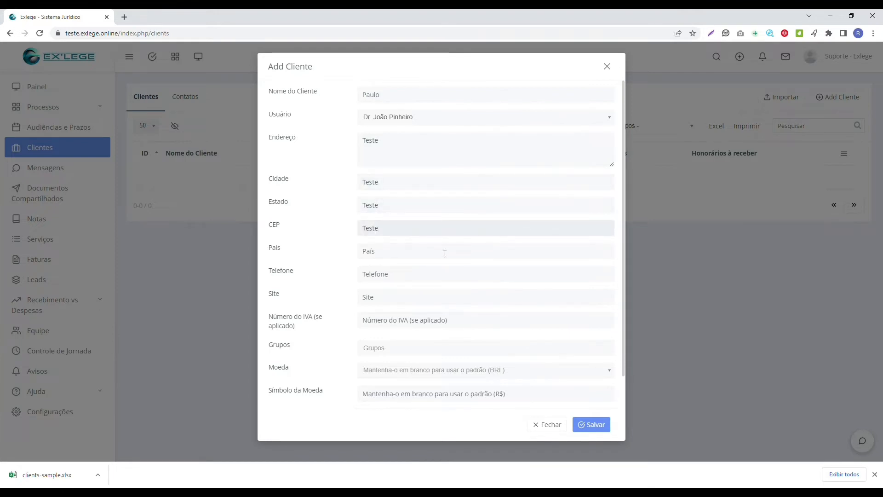
Set the country to Brasil and enter the client's phone number.
{"action": "left_click", "coordinate": [444, 253]}
{"action": "type", "text": "Brasil"}
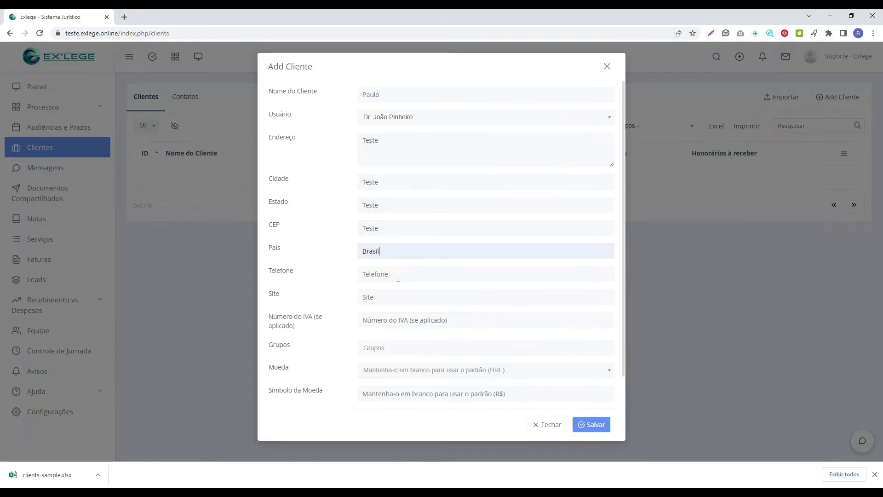
{"action": "left_click", "coordinate": [399, 278]}
{"action": "type", "text": "999999999"}
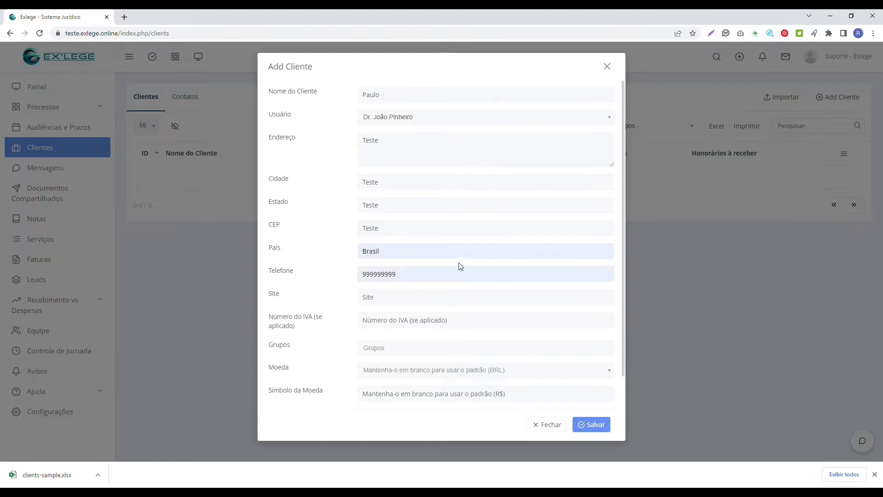
{"action": "left_click", "coordinate": [424, 304]}
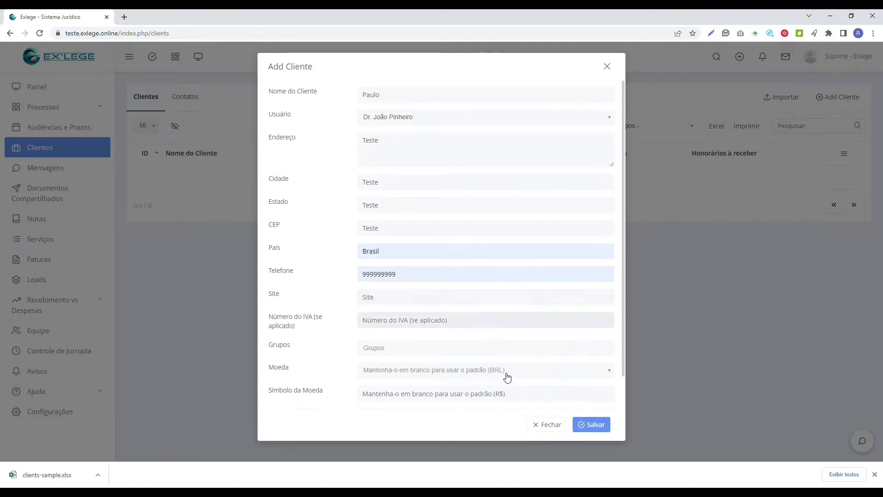
{"action": "left_click", "coordinate": [500, 353]}
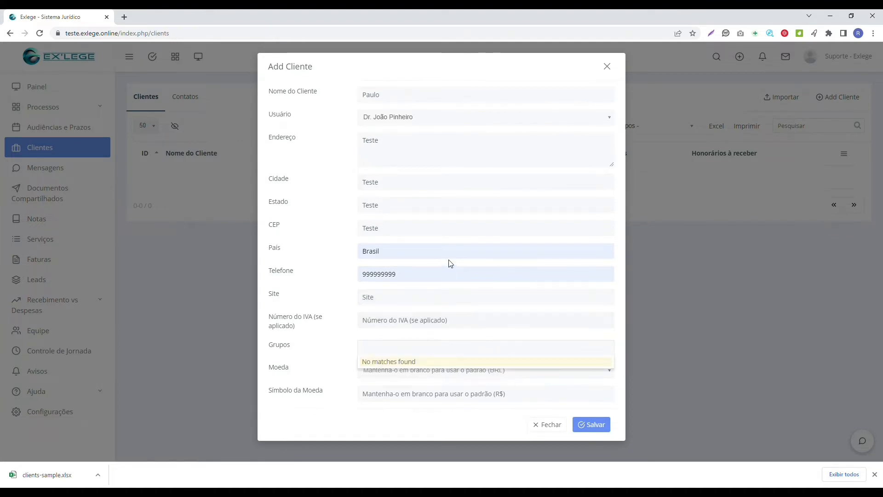
{"action": "left_click", "coordinate": [315, 218]}
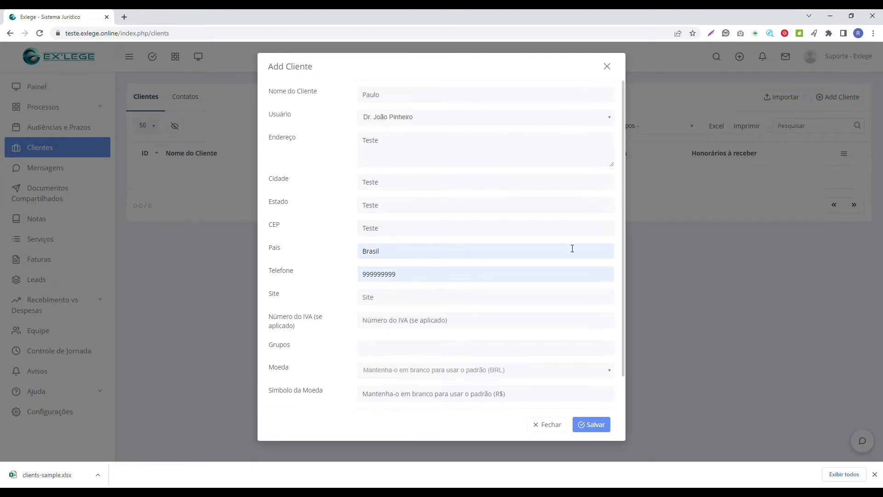
{"action": "scroll", "coordinate": [592, 345], "scroll_direction": "down", "scroll_amount": 1}
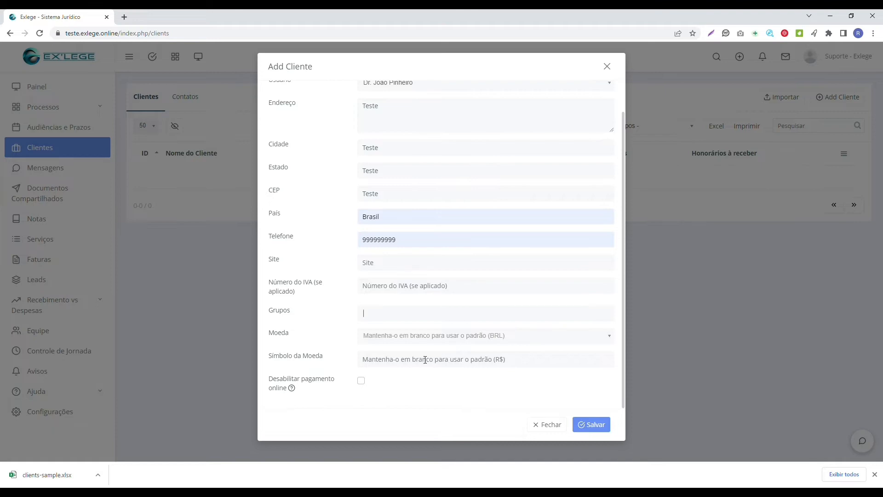
{"action": "scroll", "coordinate": [457, 211], "scroll_direction": "up", "scroll_amount": 1}
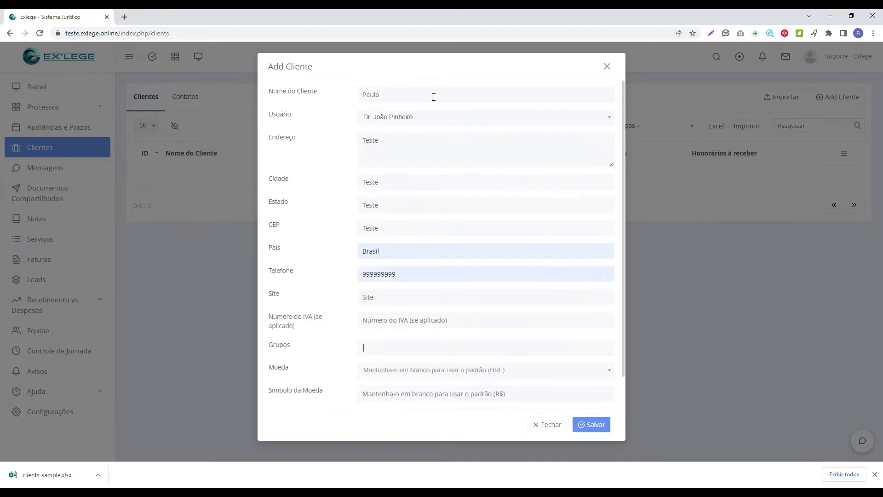
{"action": "scroll", "coordinate": [533, 395], "scroll_direction": "down", "scroll_amount": 1}
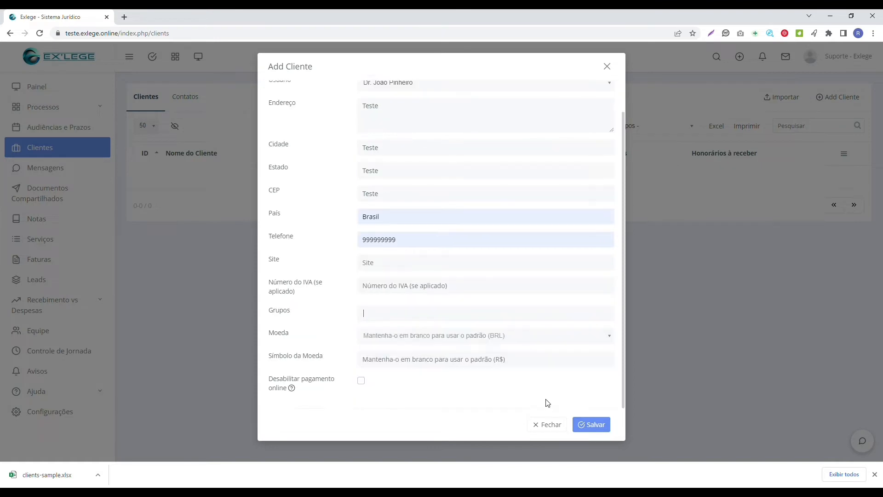
Save the new client as ID 65 and open its detail page from the Clientes table.
{"action": "left_click", "coordinate": [609, 425]}
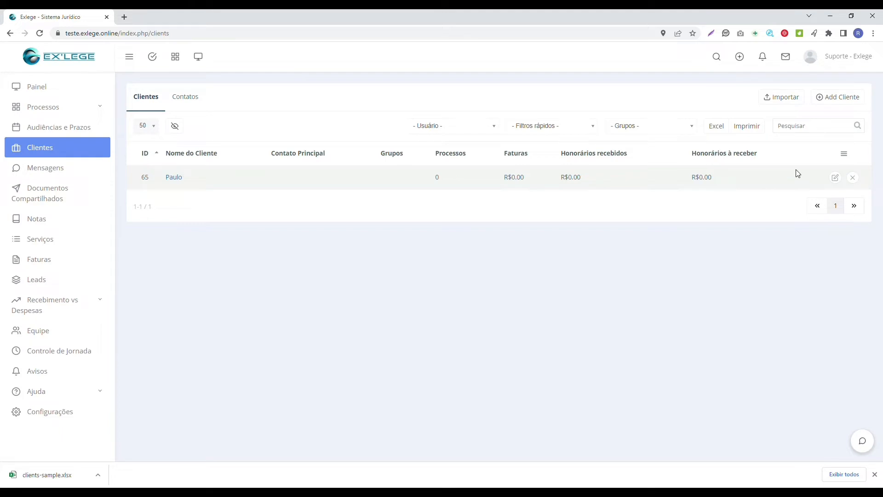
{"action": "left_click", "coordinate": [177, 183]}
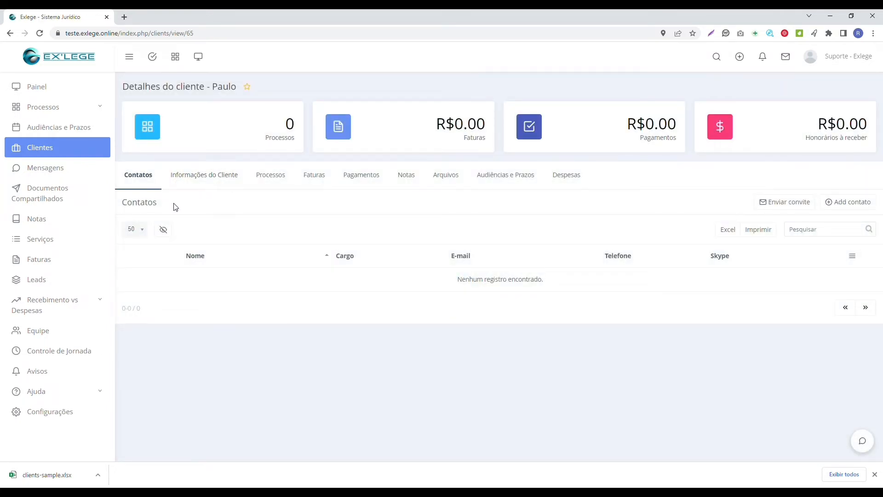
Start a new contact with the contact's first name, surname, e-mail and phone number.
{"action": "left_click", "coordinate": [851, 205]}
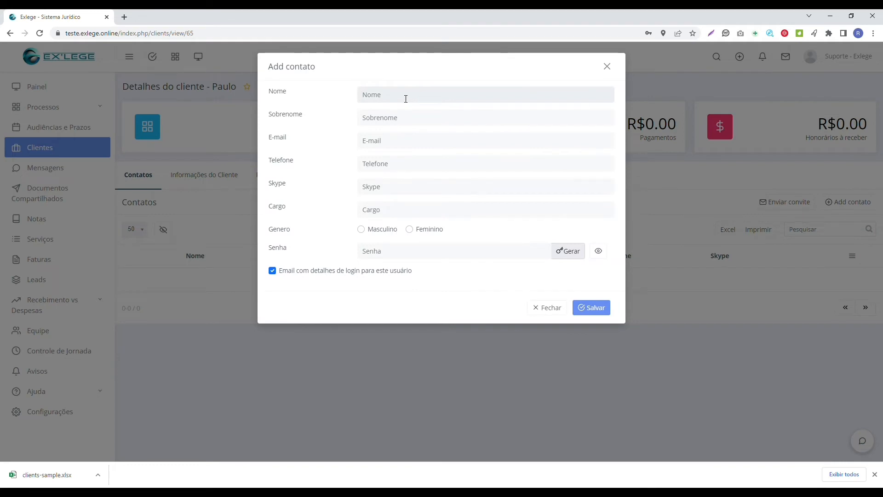
{"action": "left_click", "coordinate": [394, 120]}
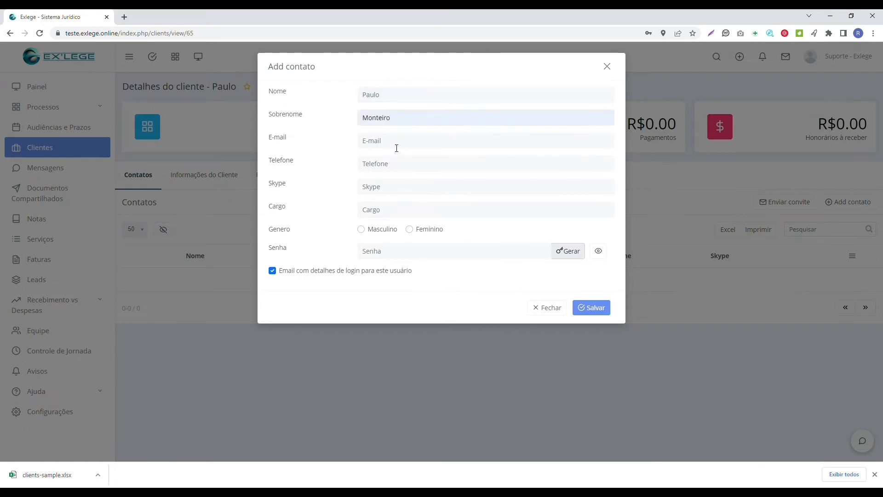
{"action": "left_click", "coordinate": [394, 143]}
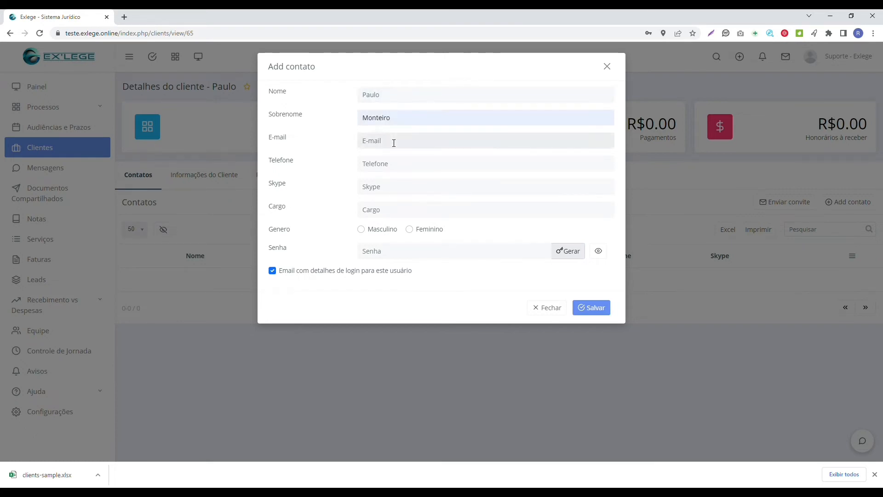
{"action": "type", "text": "contato"}
{"action": "type", "text": "@"}
{"action": "type", "text": "teste"}
{"action": "type", "text": ".com"}
{"action": "type", "text": "9999999999"}
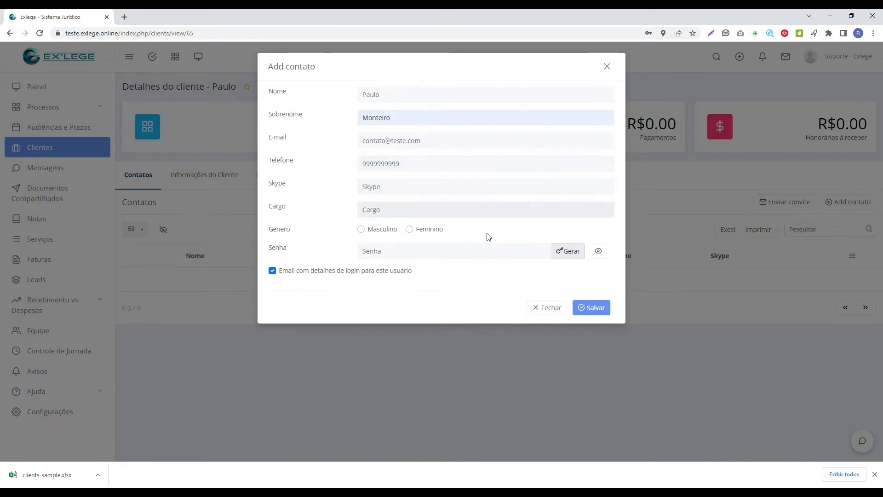
Set the contact's gender to Masculino and recheck the e-mail entry.
{"action": "left_click", "coordinate": [385, 228]}
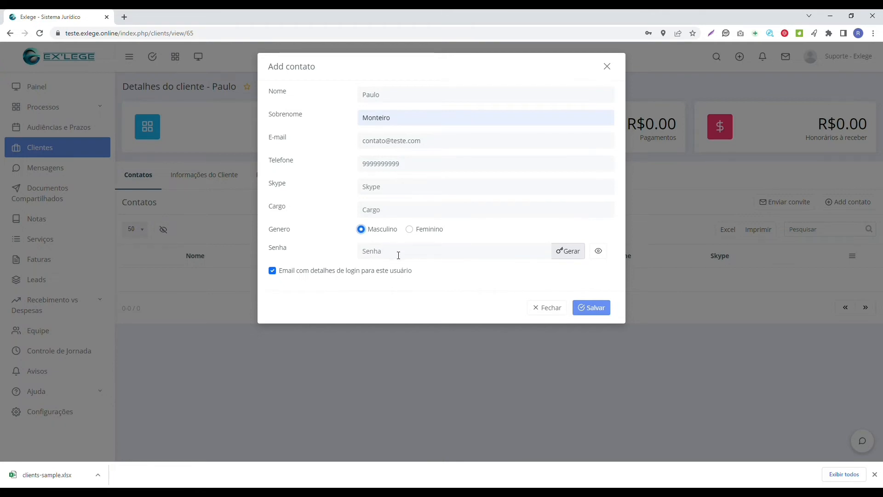
{"action": "left_click", "coordinate": [398, 255]}
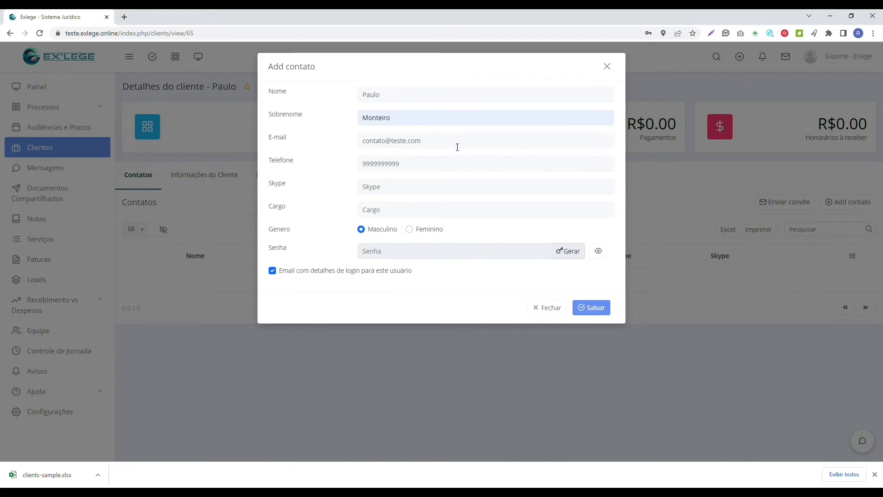
{"action": "left_click", "coordinate": [444, 145]}
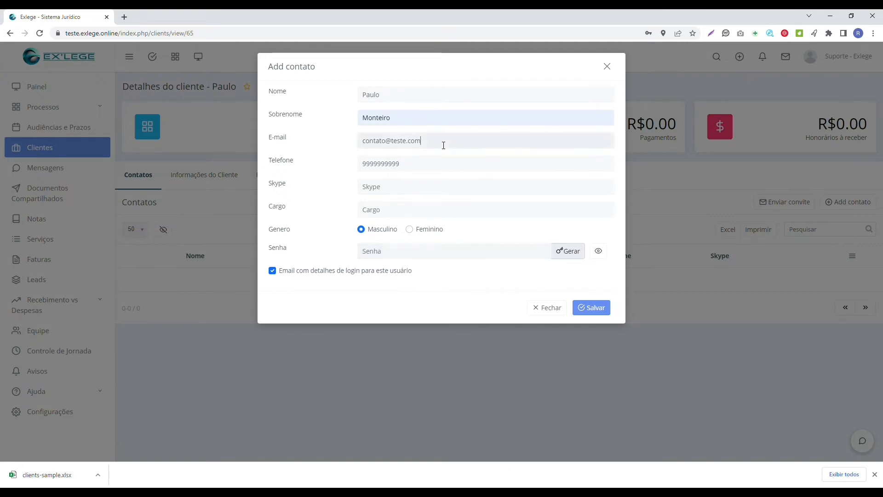
{"action": "left_click", "coordinate": [383, 253]}
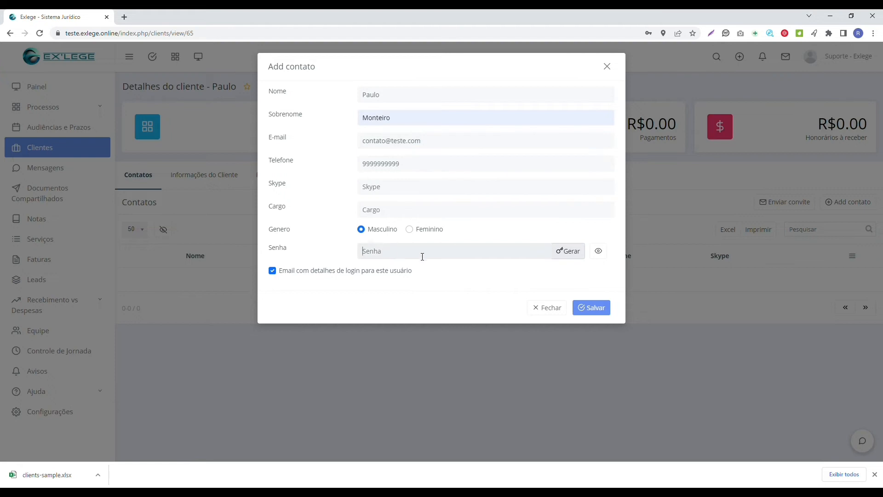
Generate and reveal a contact password, regenerate it, and turn off e-mailing login details.
{"action": "left_click", "coordinate": [570, 254]}
{"action": "left_click", "coordinate": [598, 252]}
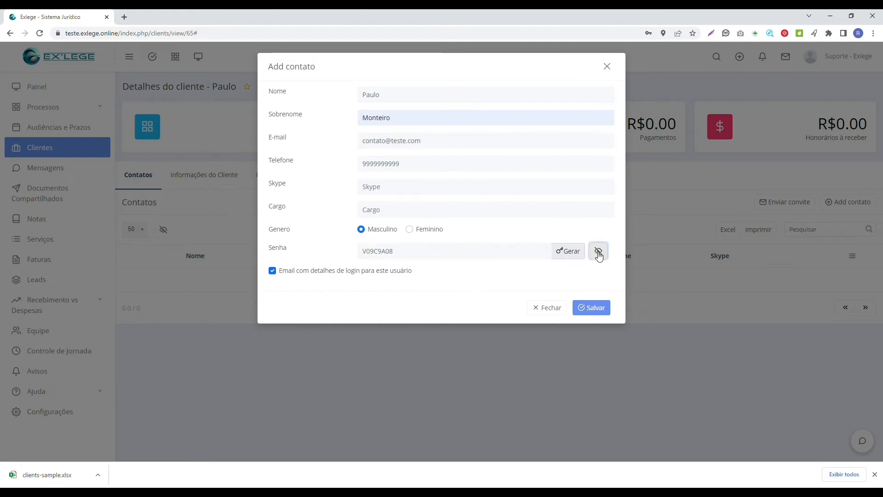
{"action": "left_click", "coordinate": [520, 254]}
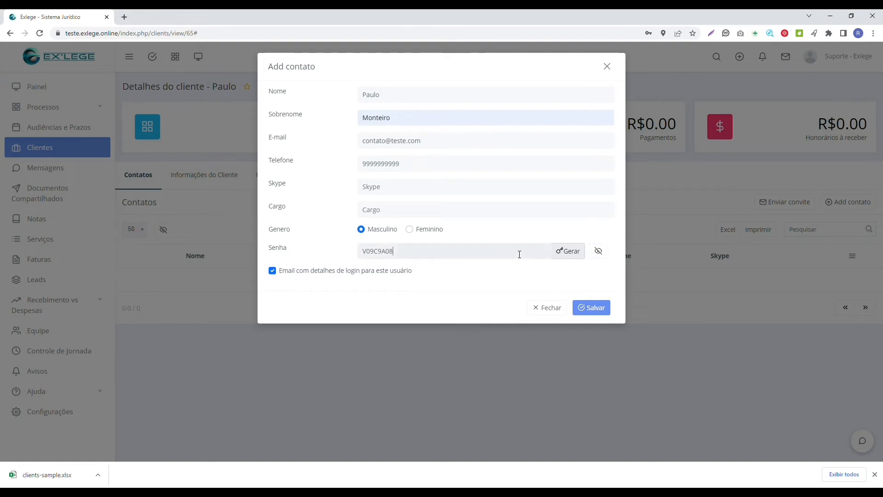
{"action": "left_click", "coordinate": [569, 254]}
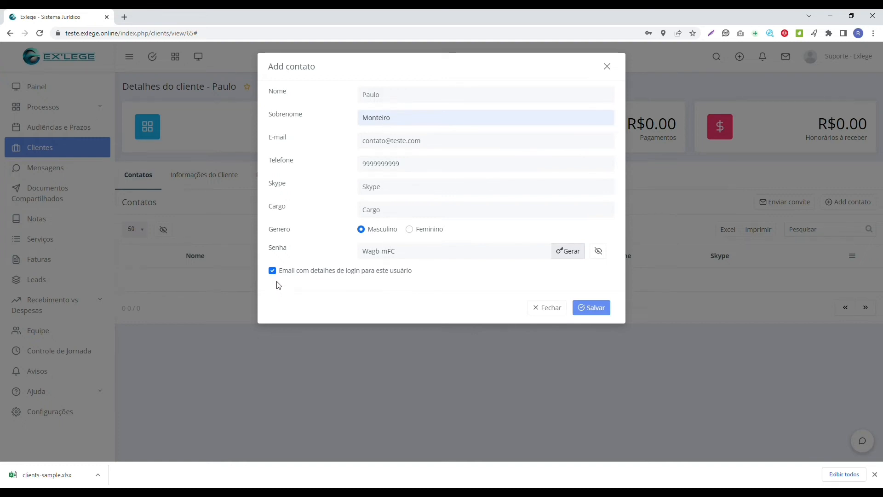
{"action": "left_click", "coordinate": [348, 275]}
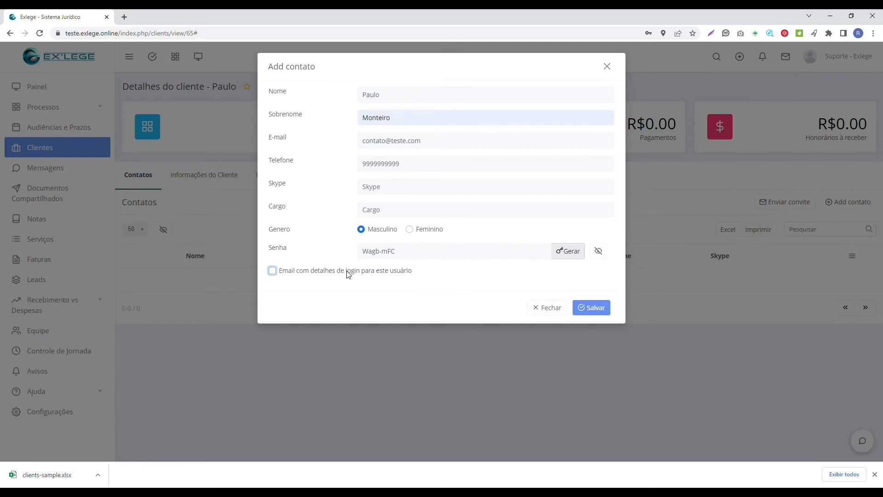
Save the contact so it appears in Contatos as the Contato Principal.
{"action": "left_click", "coordinate": [596, 307]}
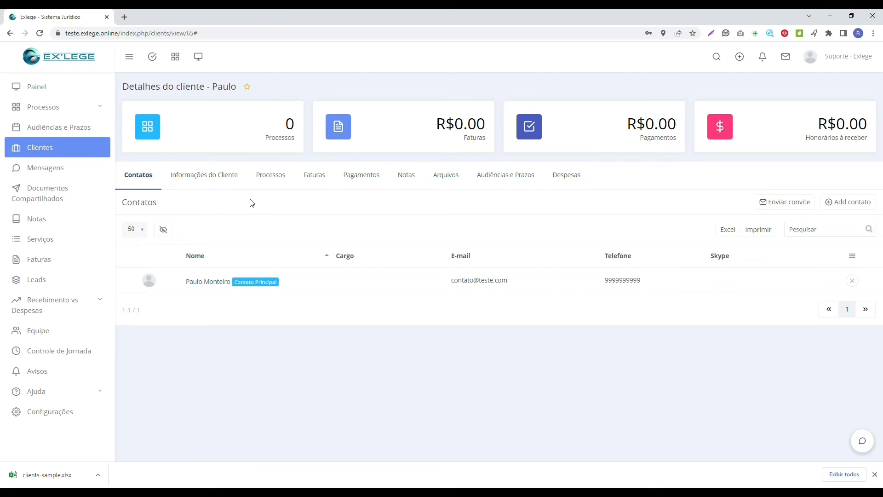
Review the Informações do Cliente tab, then show the empty Processos tab.
{"action": "left_click", "coordinate": [224, 183]}
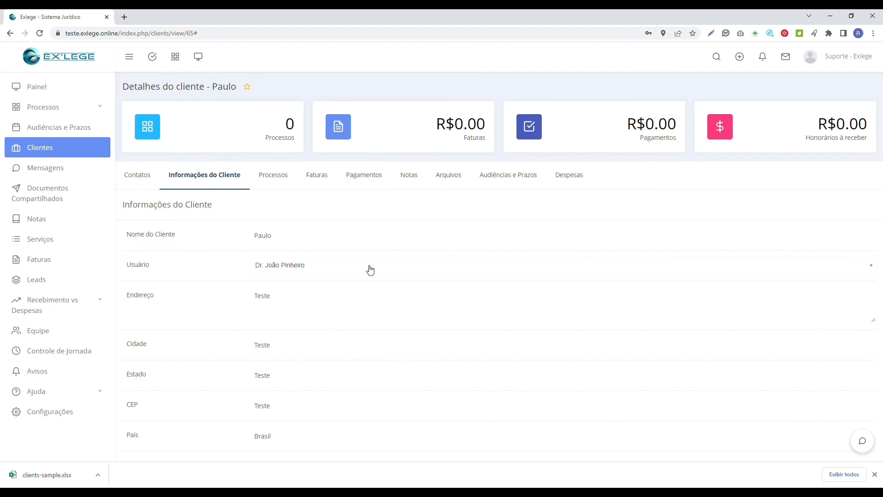
{"action": "scroll", "coordinate": [371, 270], "scroll_direction": "down", "scroll_amount": 3}
{"action": "scroll", "coordinate": [371, 270], "scroll_direction": "down", "scroll_amount": 2}
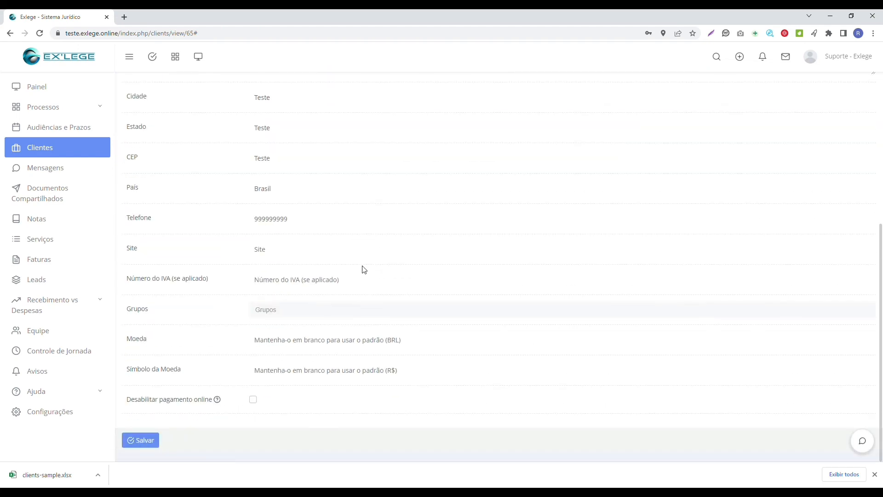
{"action": "scroll", "coordinate": [356, 272], "scroll_direction": "up", "scroll_amount": 3}
{"action": "scroll", "coordinate": [355, 272], "scroll_direction": "up", "scroll_amount": 2}
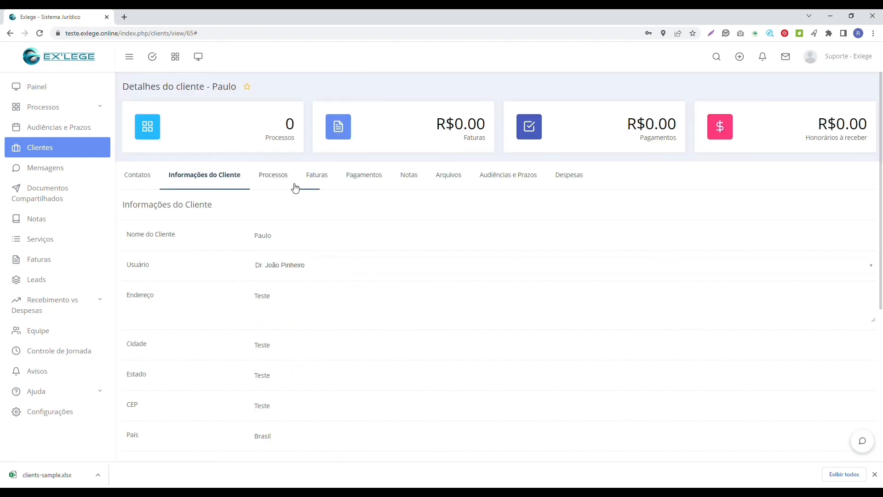
{"action": "left_click", "coordinate": [276, 184]}
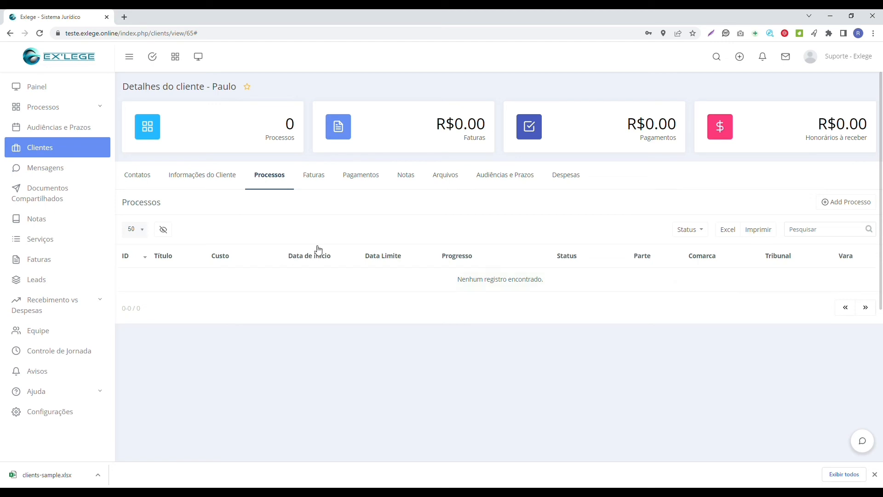
Browse the Faturas, Pagamentos and Notas tabs, ending on the empty Arquivos tab.
{"action": "left_click", "coordinate": [325, 183]}
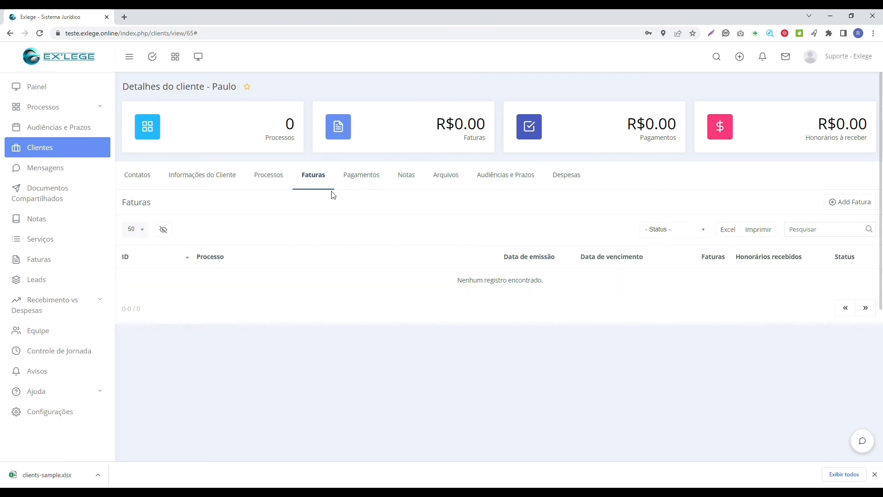
{"action": "left_click", "coordinate": [364, 178]}
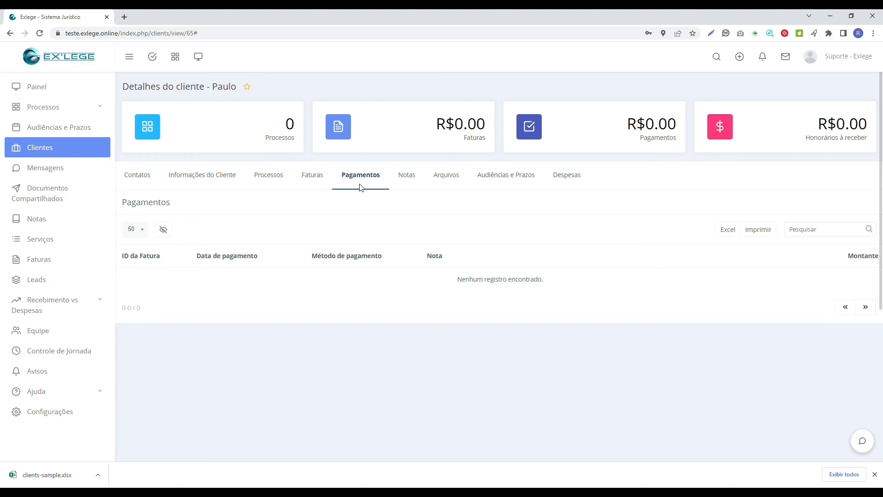
{"action": "left_click", "coordinate": [408, 185]}
{"action": "left_click", "coordinate": [448, 180]}
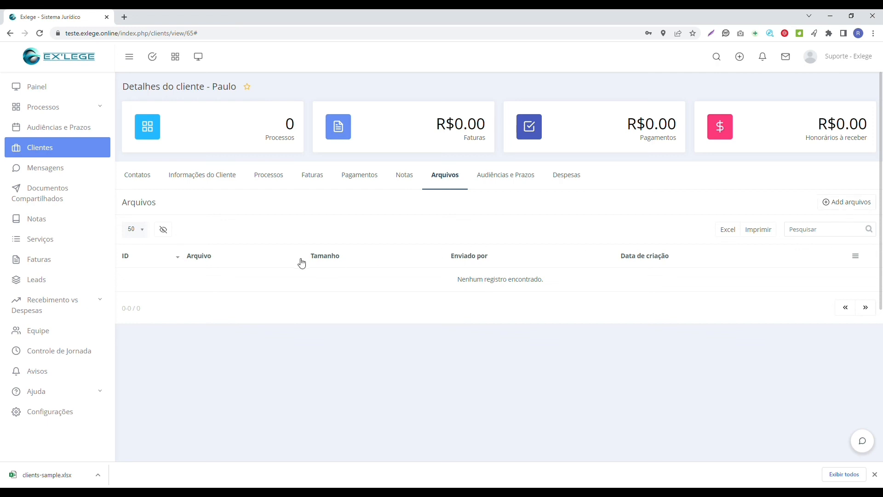
Check the Audiências e Prazos, Despesas and Contatos tabs, then return to the Clientes list.
{"action": "left_click", "coordinate": [496, 178]}
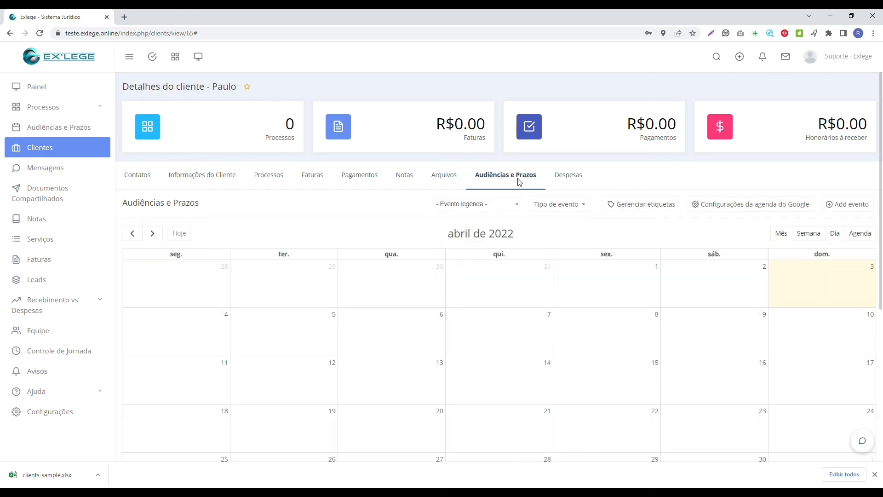
{"action": "left_click", "coordinate": [577, 179]}
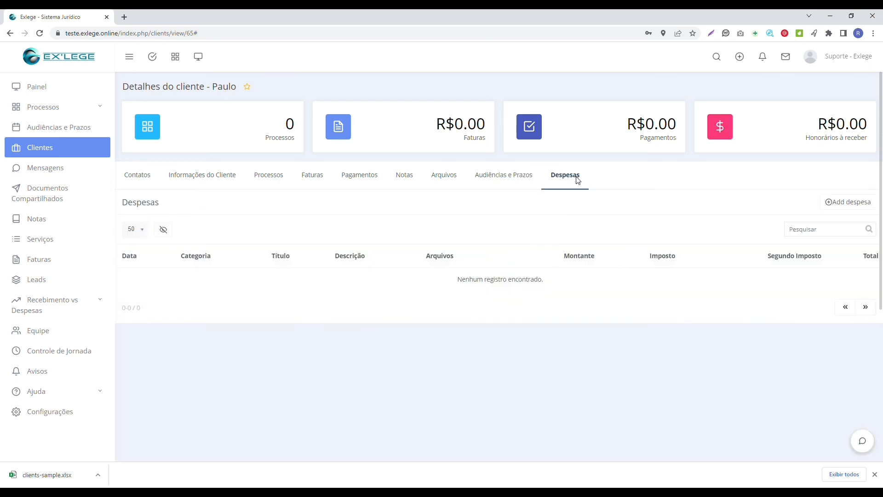
{"action": "left_click", "coordinate": [146, 181]}
{"action": "left_click", "coordinate": [85, 149]}
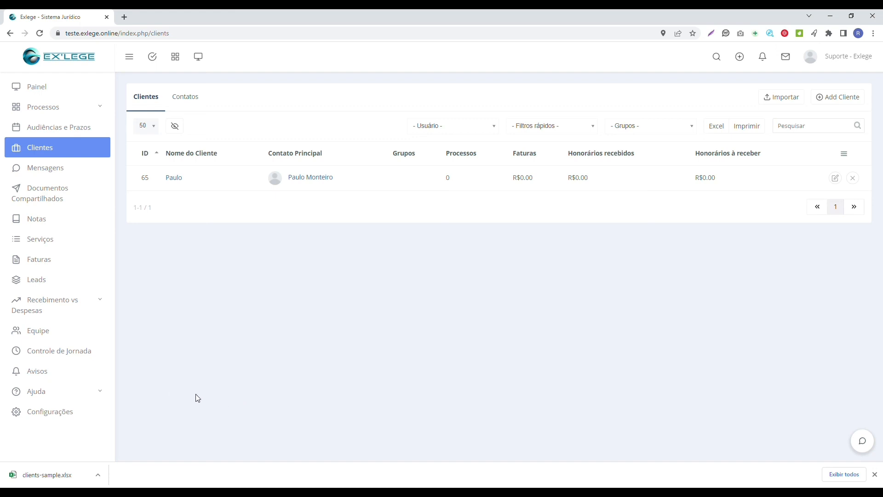
{"action": "left_click", "coordinate": [854, 179]}
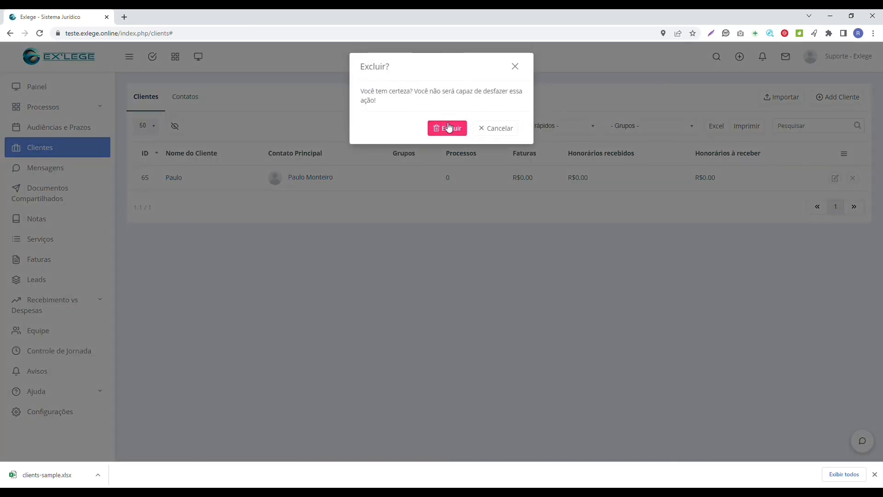
{"action": "left_click", "coordinate": [516, 67]}
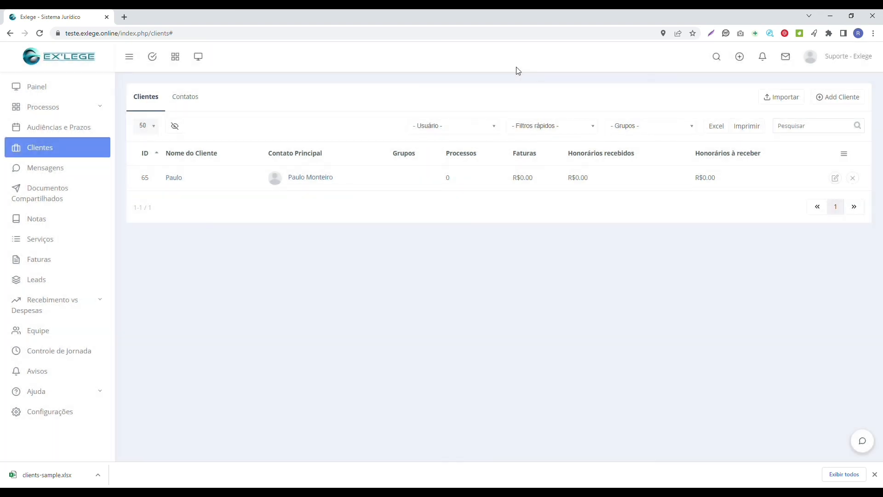